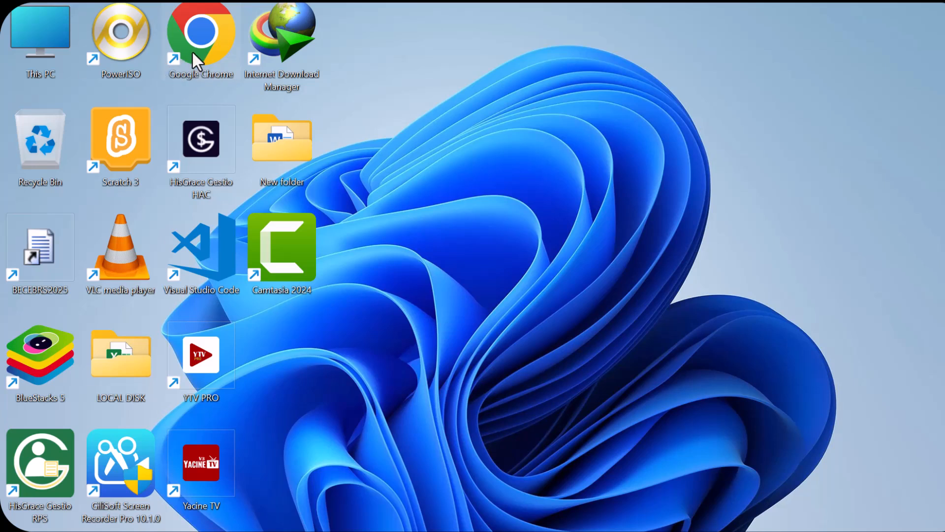
mouse_move(266, 529)
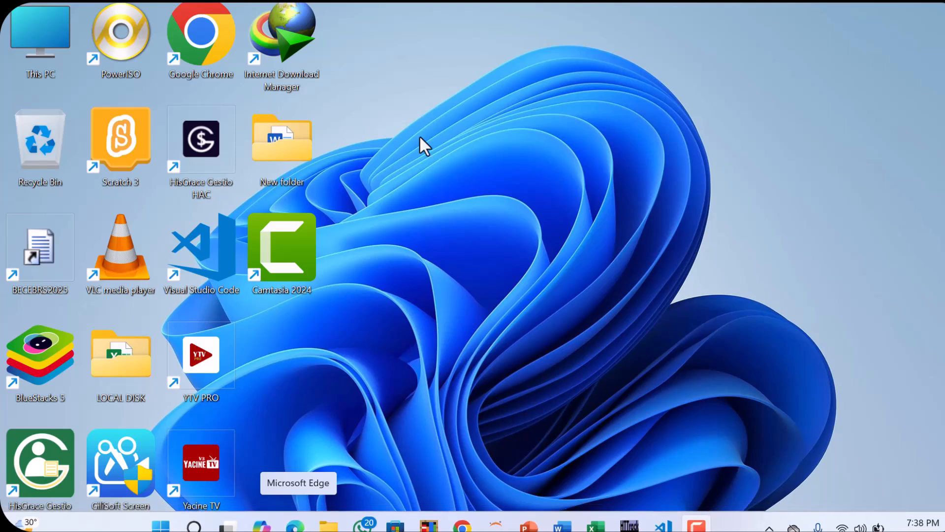
double_click(197, 47)
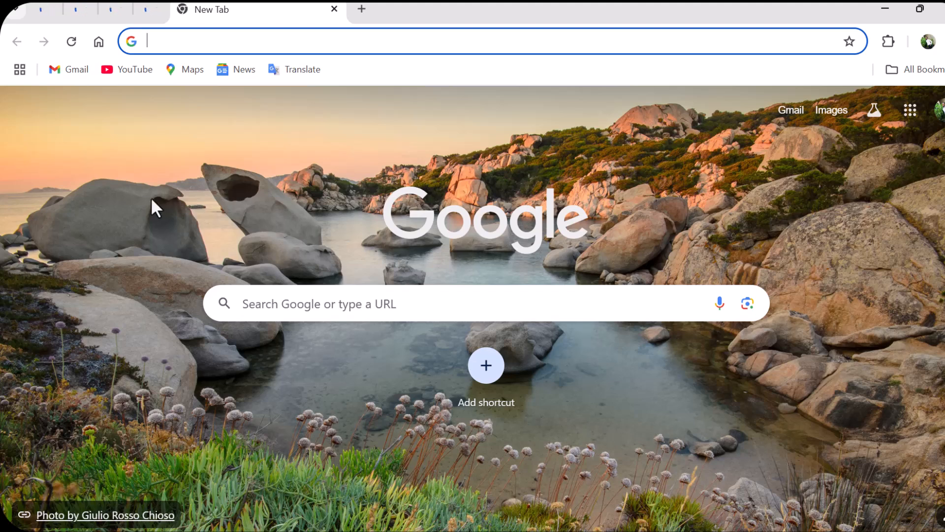
click(233, 44)
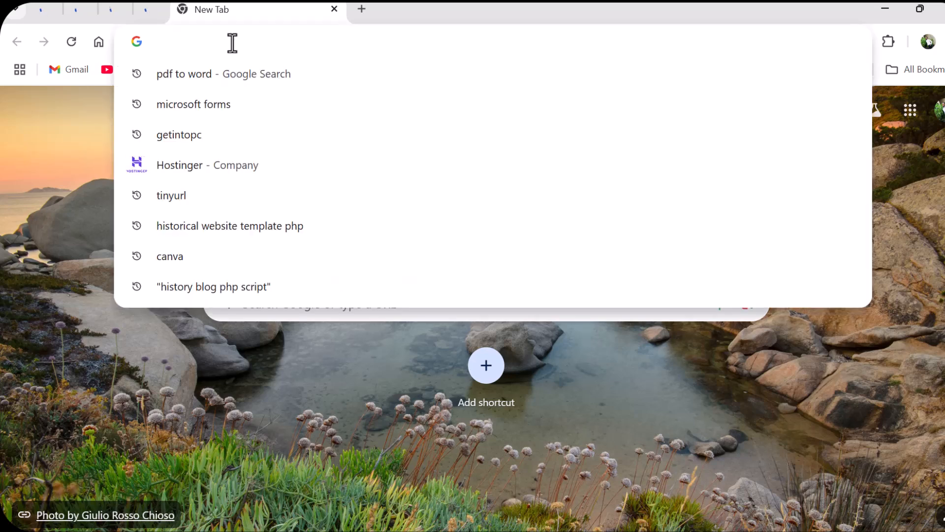
text(www)
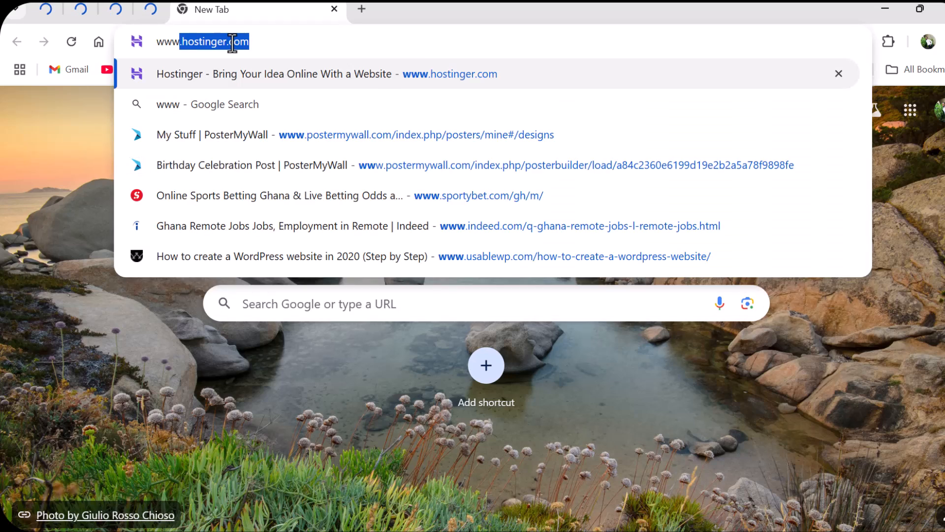
text(.a)
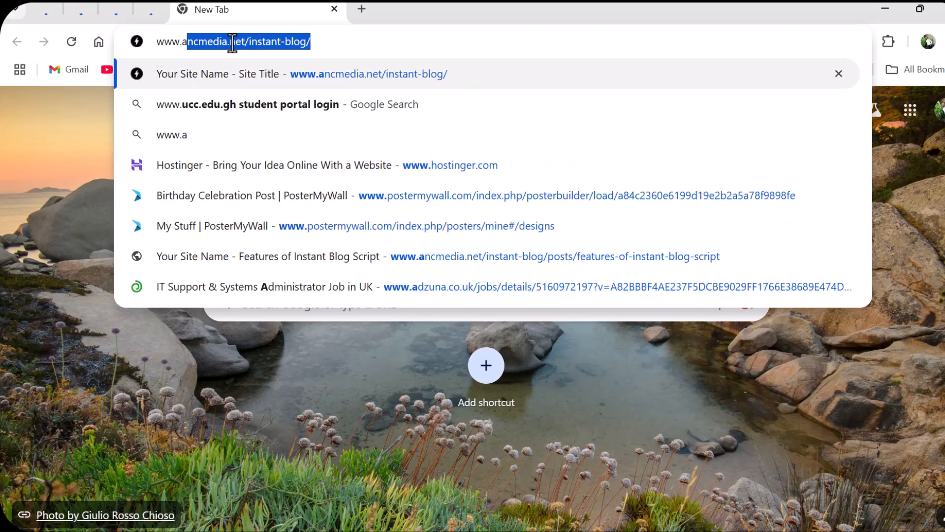
text(pache)
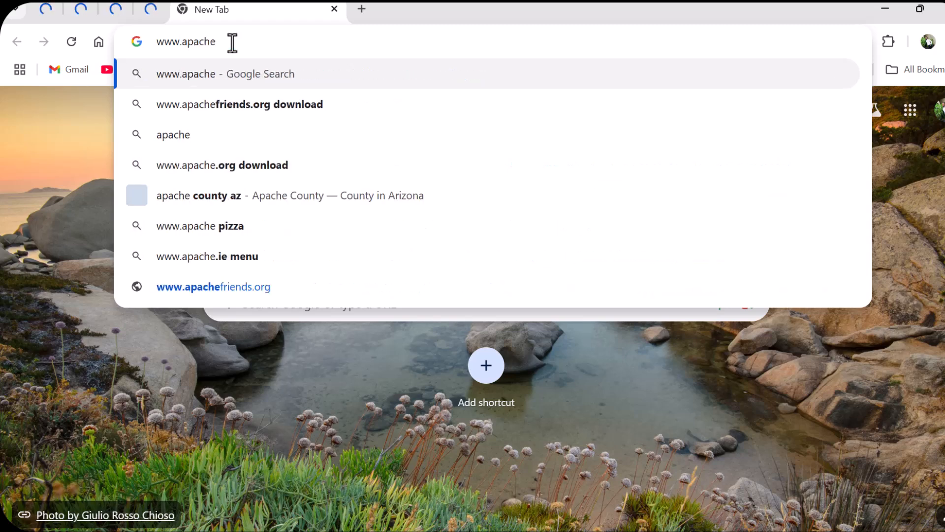
text(friends.org)
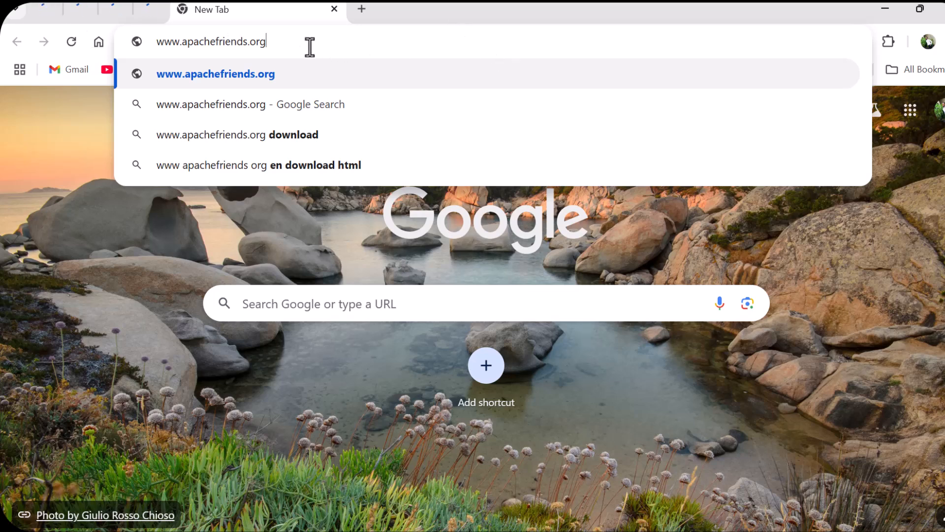
key(Return)
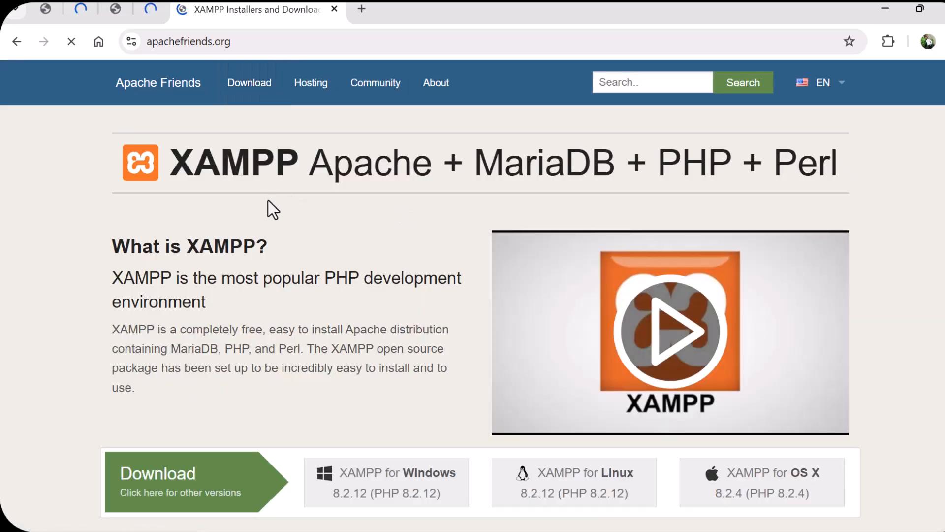
- Look through the XAMPP home page and start downloading XAMPP for Windows 8.2.12 (PHP 8.2.12)
scroll(269, 202, down, 7)
scroll(270, 211, up, 7)
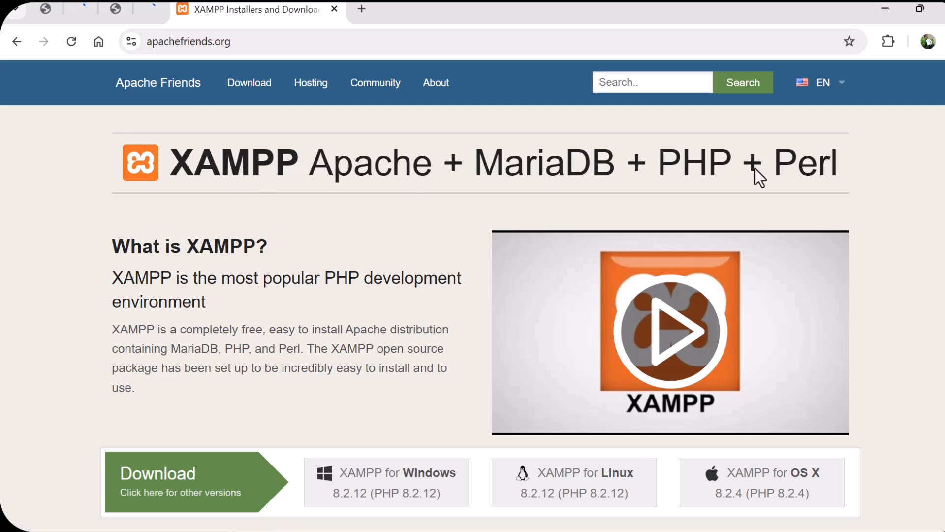
scroll(472, 296, down, 3)
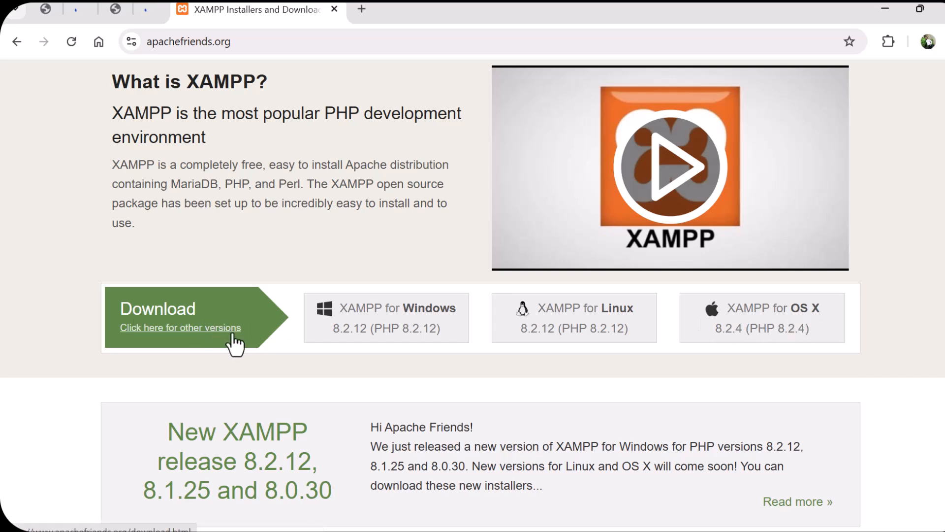
scroll(926, 292, down, 1)
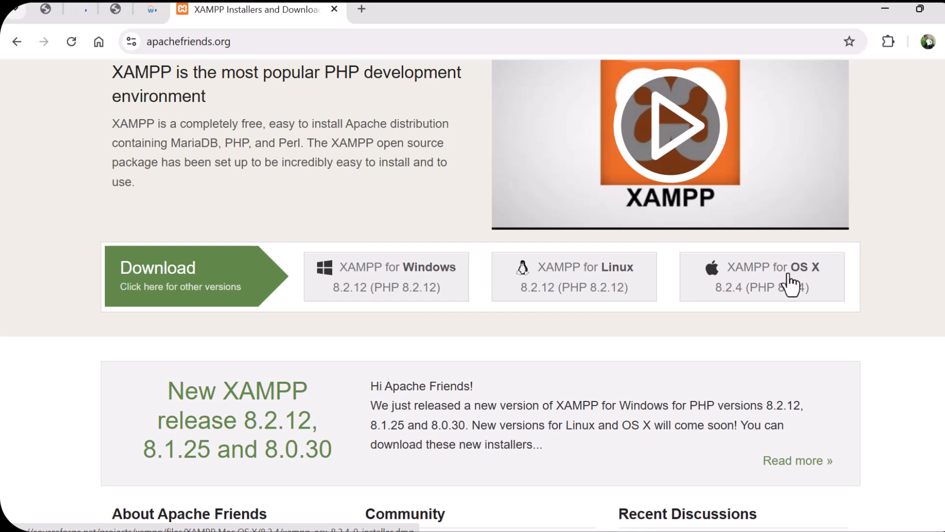
scroll(384, 228, down, 3)
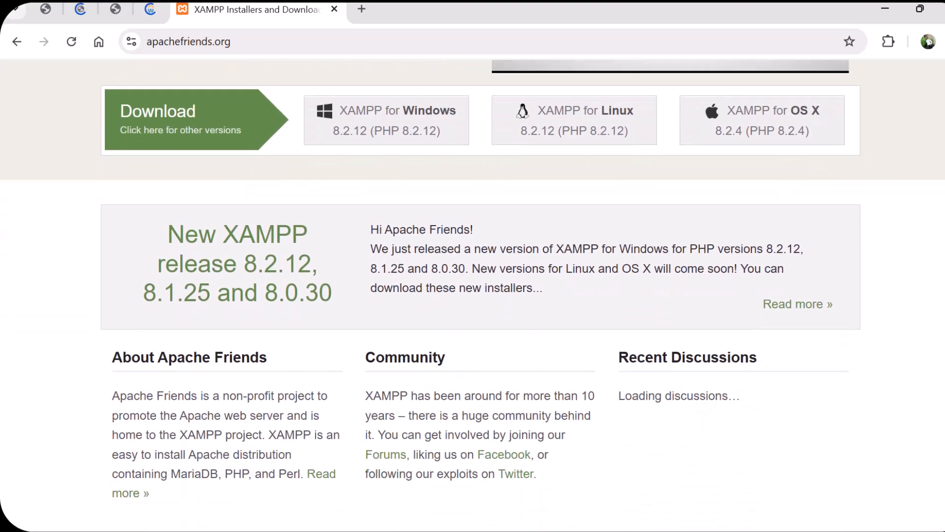
scroll(384, 228, up, 3)
click(348, 278)
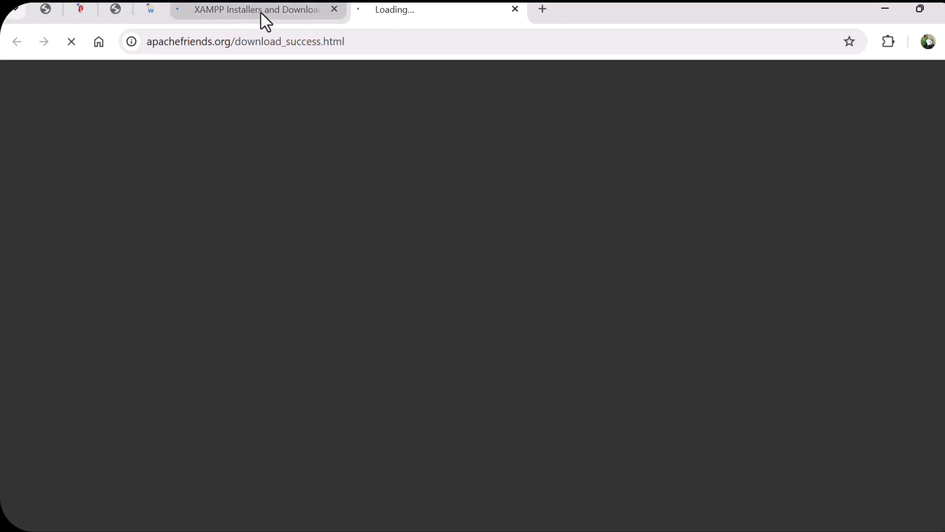
- Check the installer download page and read through the XAMPP download success page
click(240, 12)
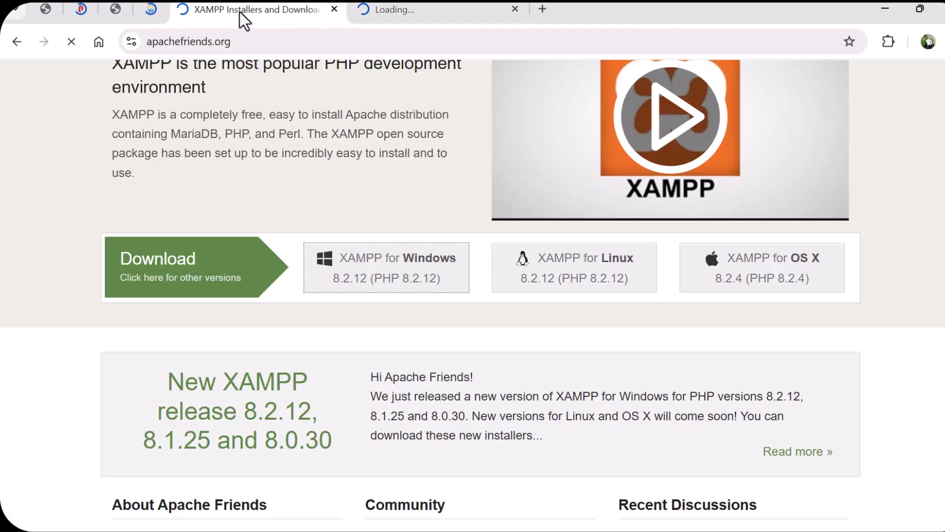
click(395, 2)
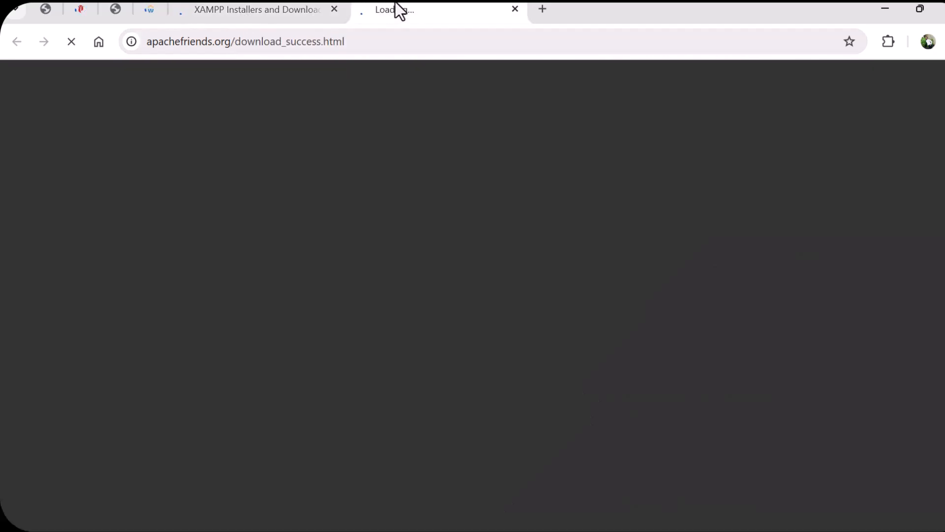
click(284, 15)
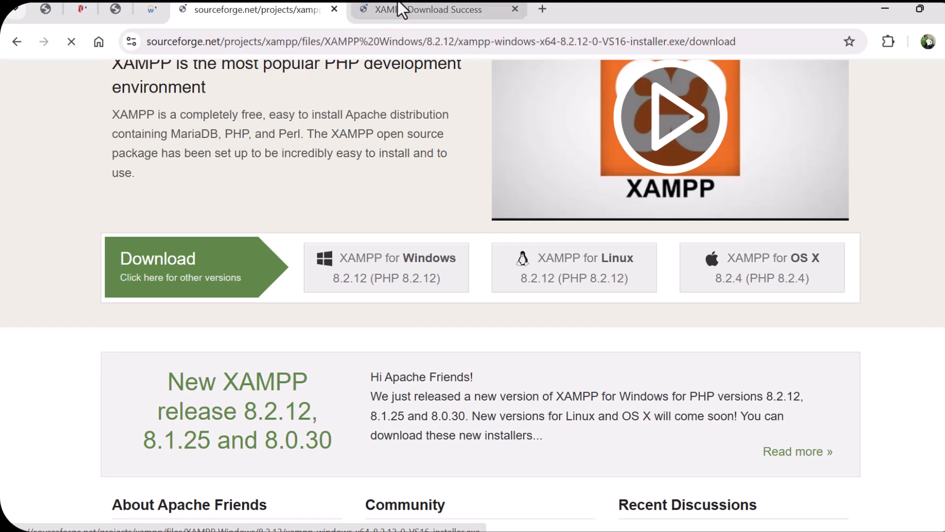
click(400, 6)
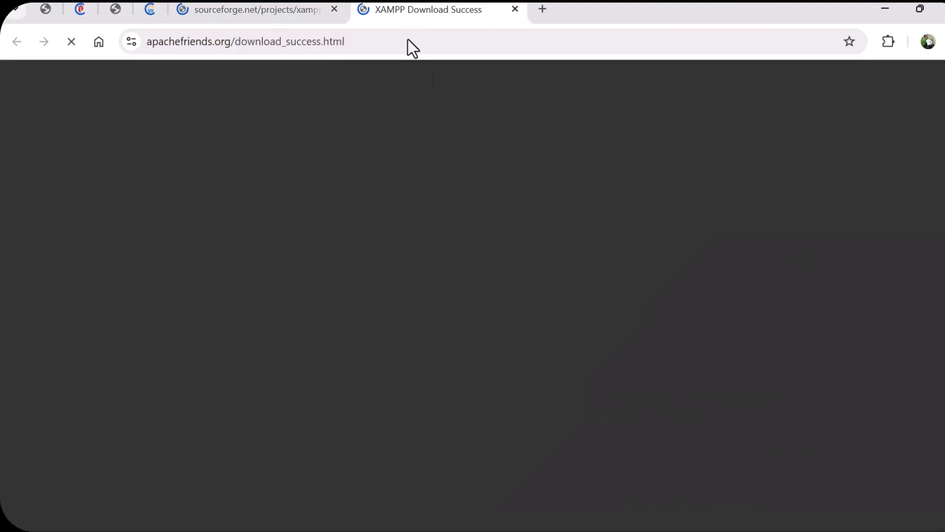
scroll(270, 345, down, 4)
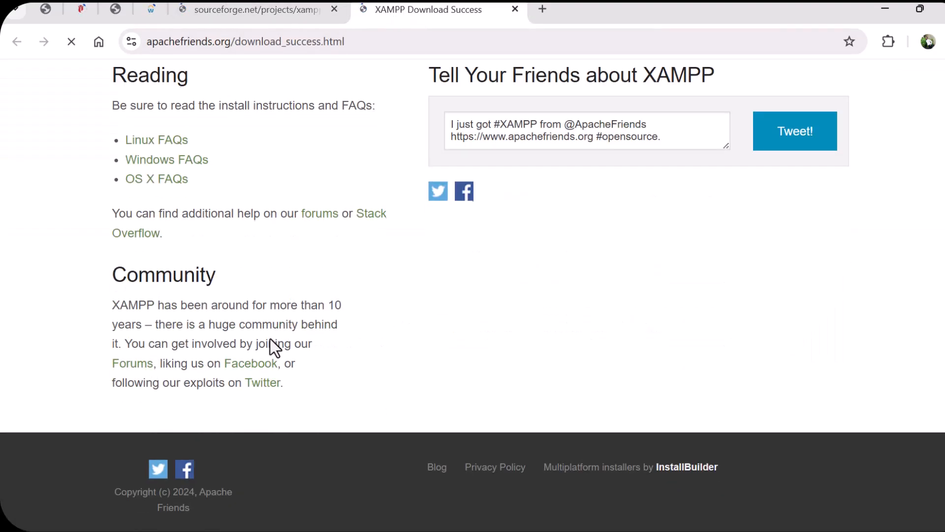
scroll(270, 342, up, 4)
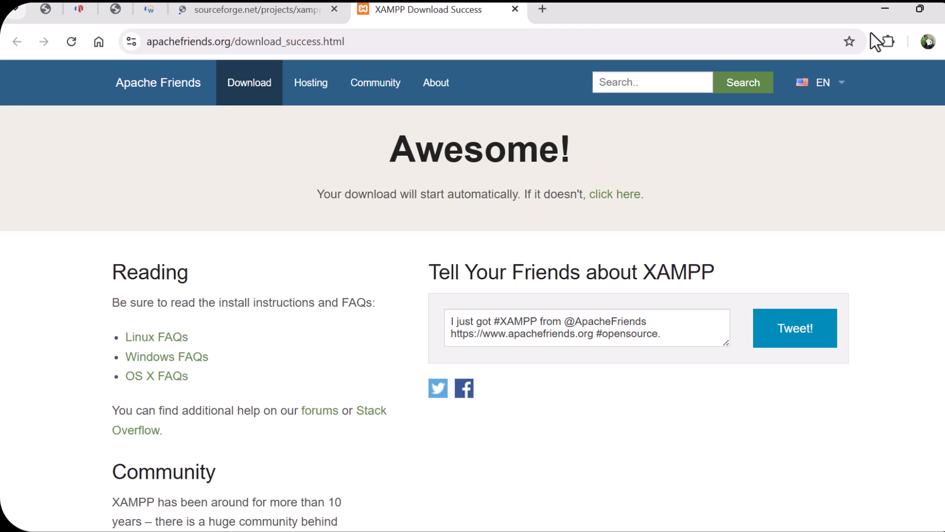
- Minimize the browser, search the computer for "xampp" and launch the XAMPP Control Panel
click(888, 7)
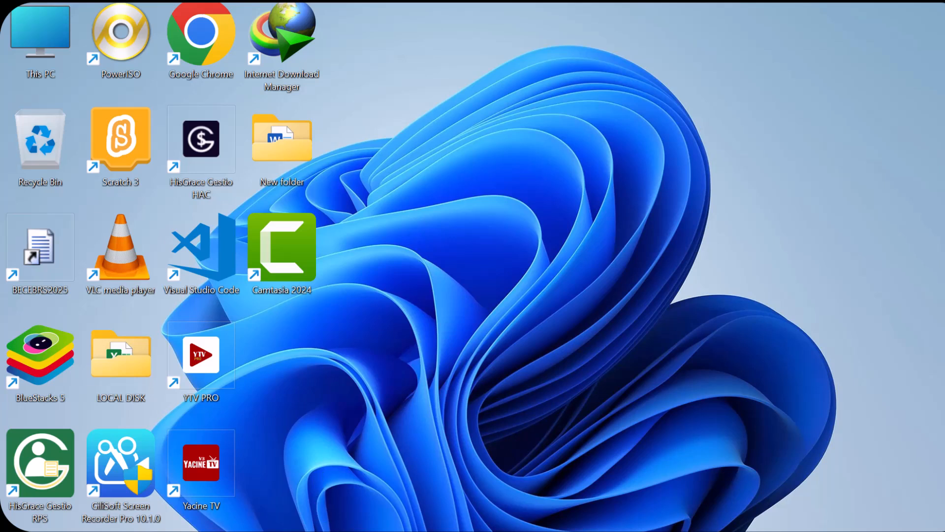
mouse_move(325, 529)
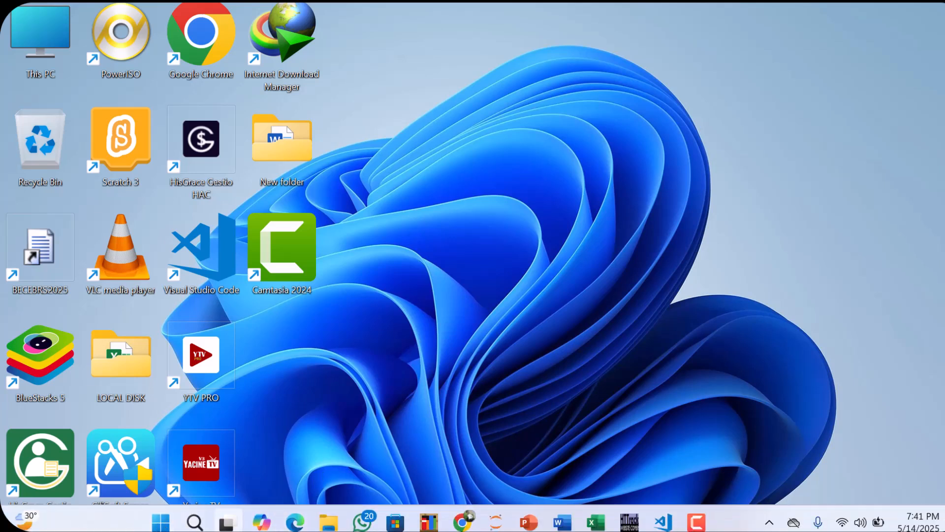
click(193, 523)
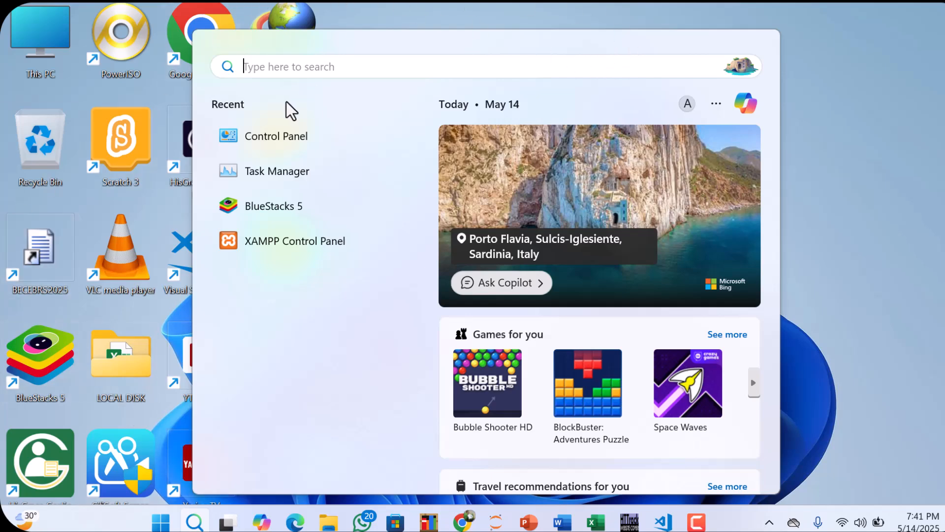
click(881, 240)
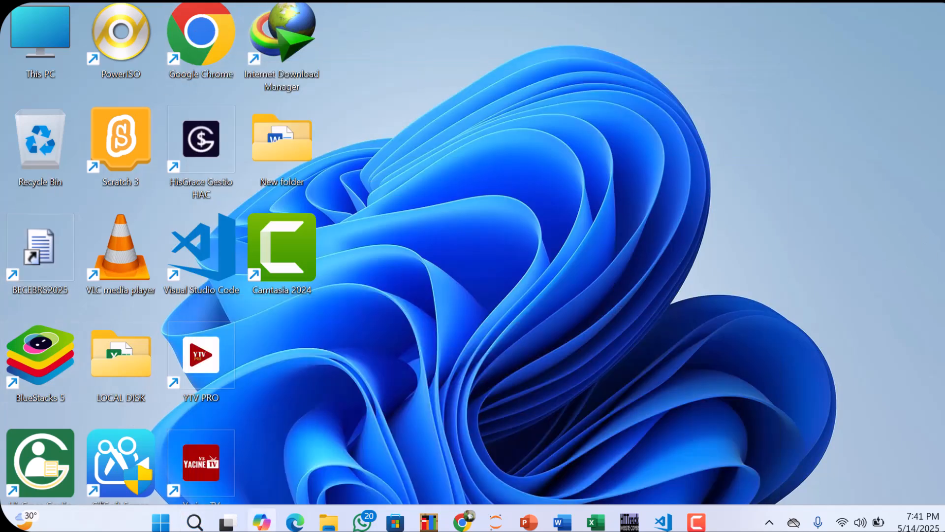
click(198, 524)
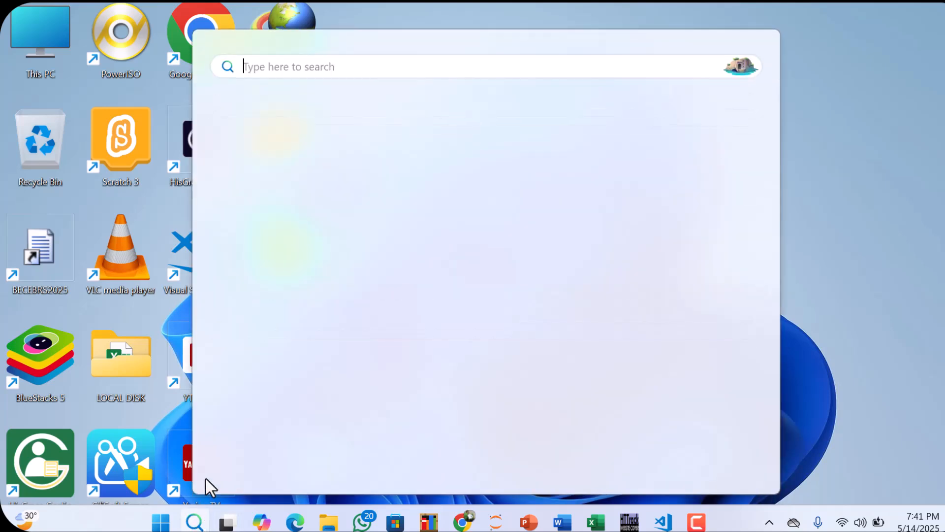
text(xampp)
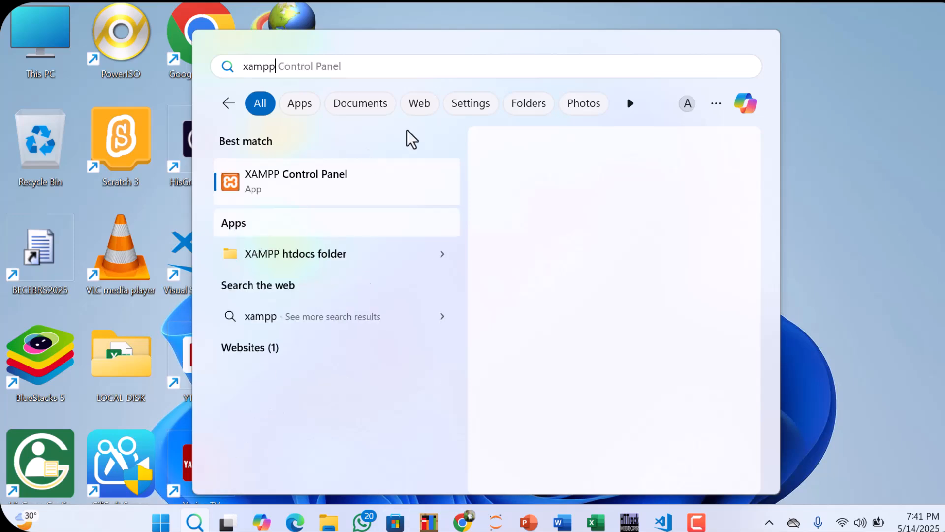
click(321, 195)
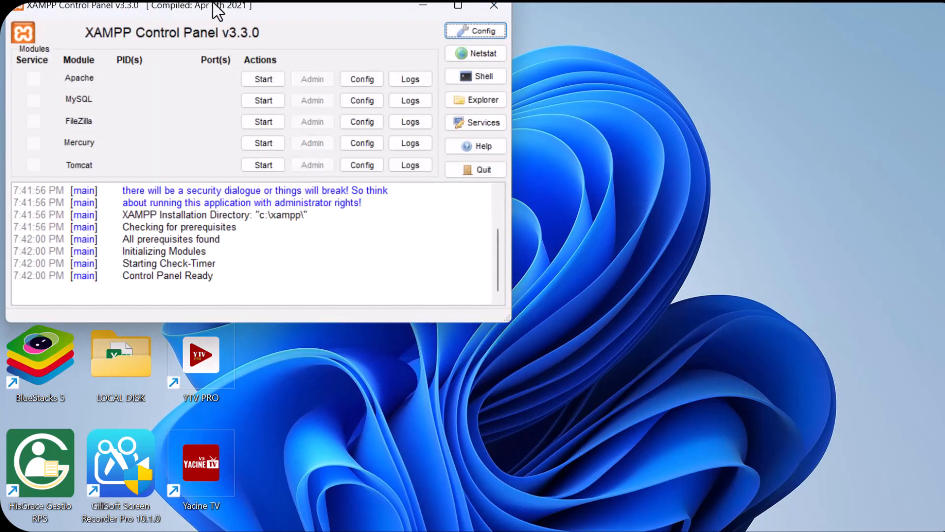
- Move the XAMPP Control Panel window towards the middle of the desktop and start the Apache and MySQL modules
drag(217, 10, 404, 134)
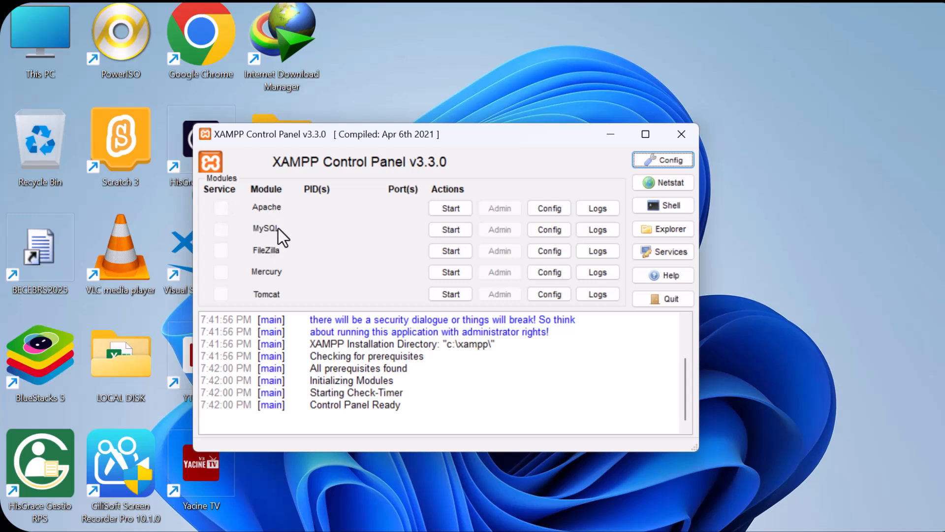
click(463, 212)
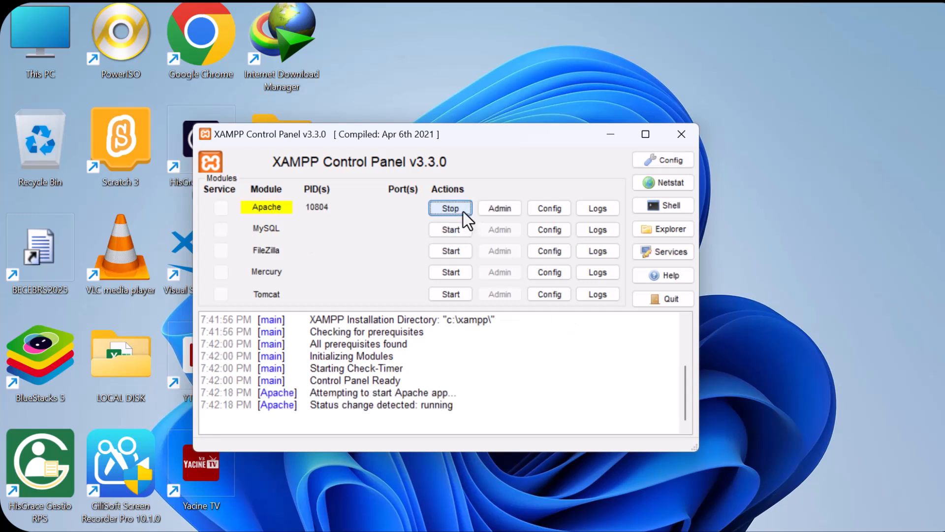
click(454, 232)
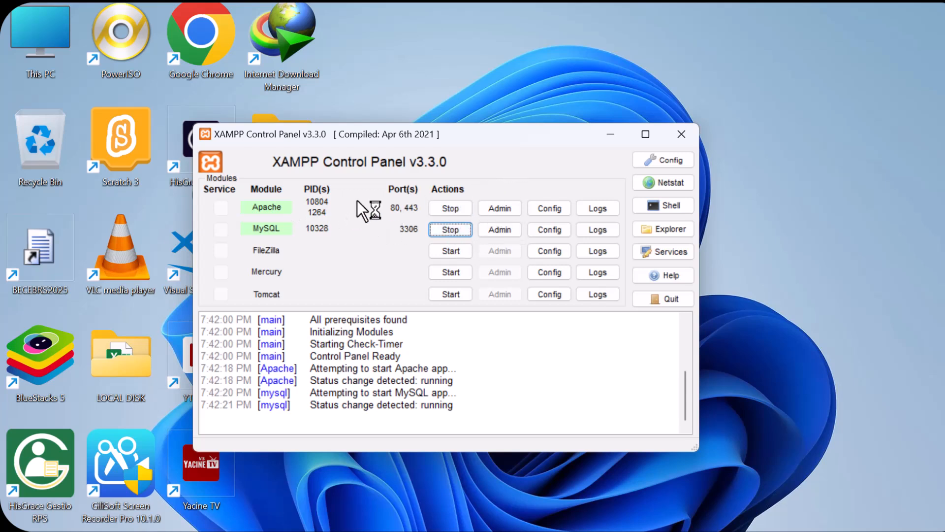
- Open the admin pages of the running Apache and MySQL modules in the browser
click(497, 234)
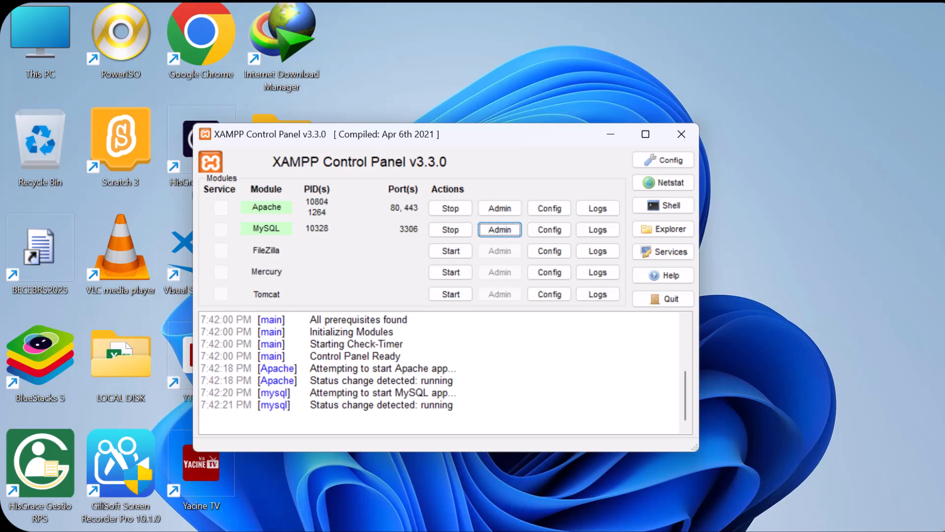
mouse_move(512, 529)
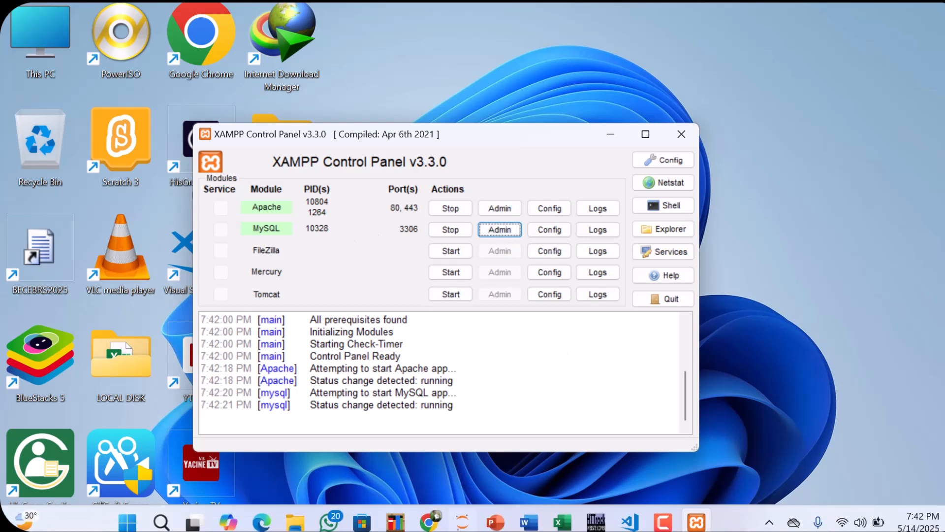
click(502, 208)
click(503, 231)
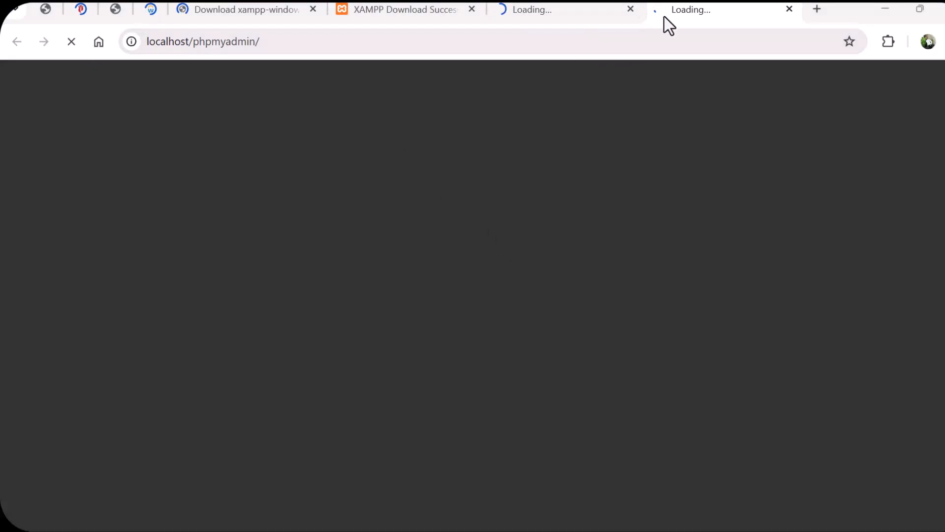
- View the localhost XAMPP dashboard and close its page, keeping phpMyAdmin open
click(573, 8)
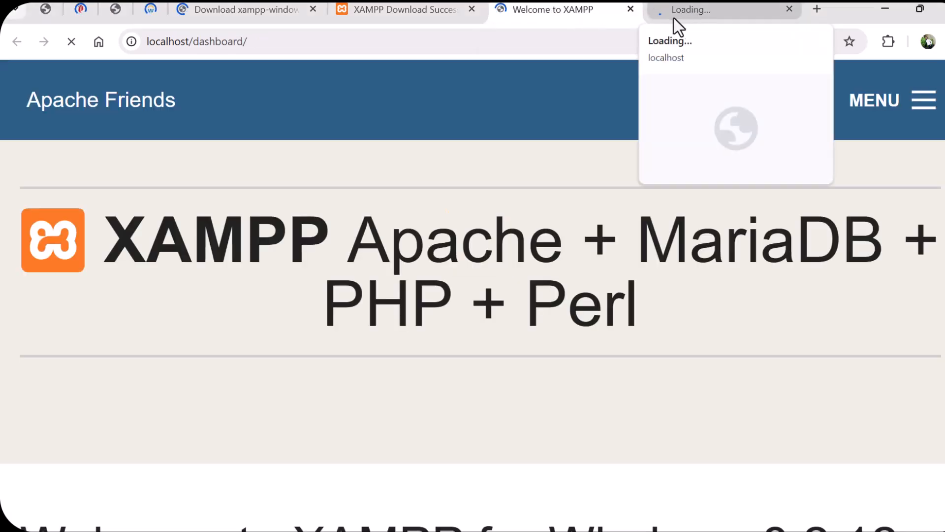
click(686, 14)
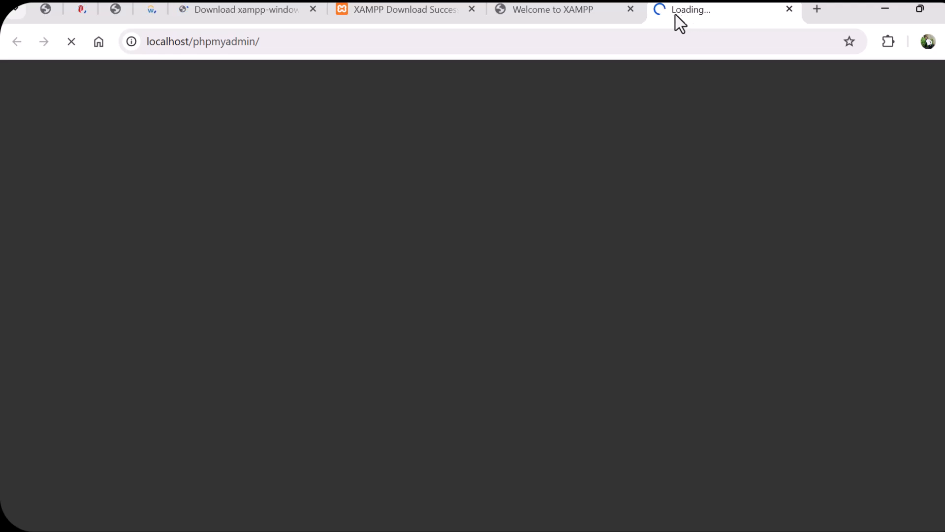
click(627, 9)
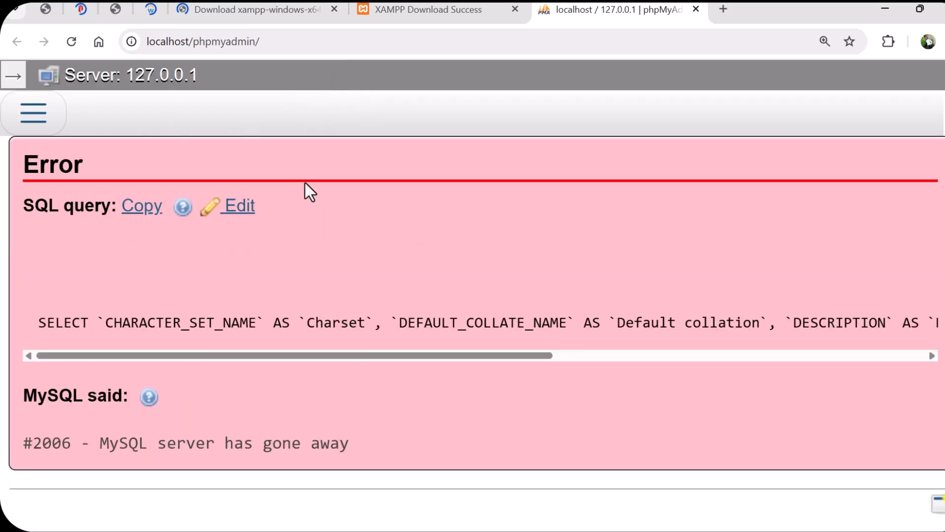
- Zoom out the phpMyAdmin page and expand its navigation panel
key(ctrl+minus)
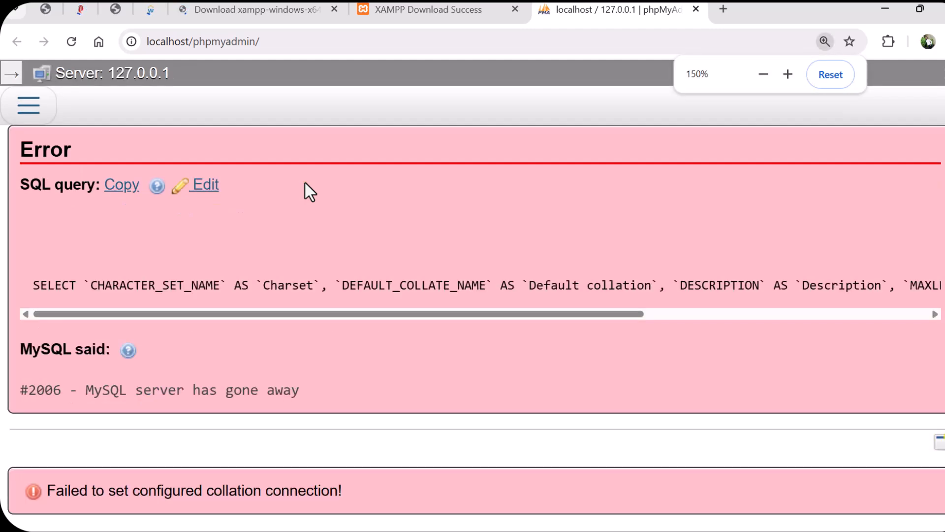
key(ctrl+minus)
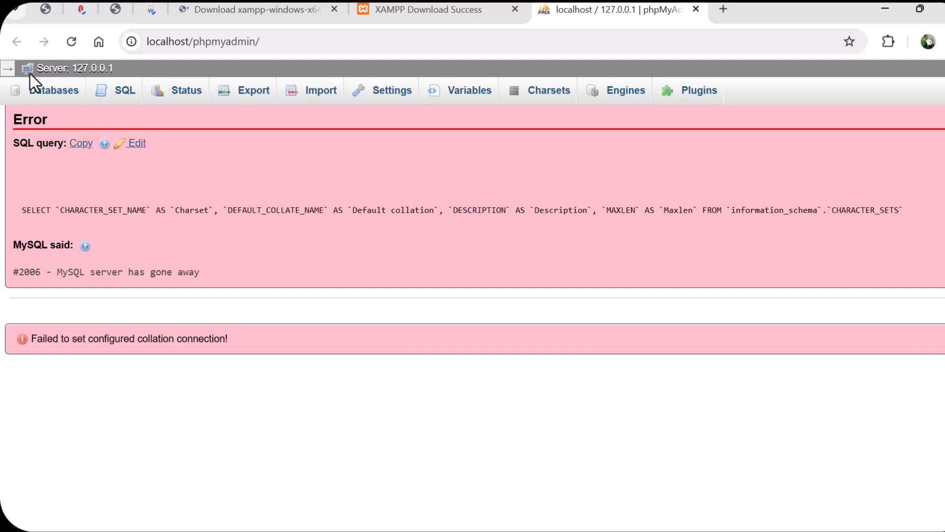
click(9, 70)
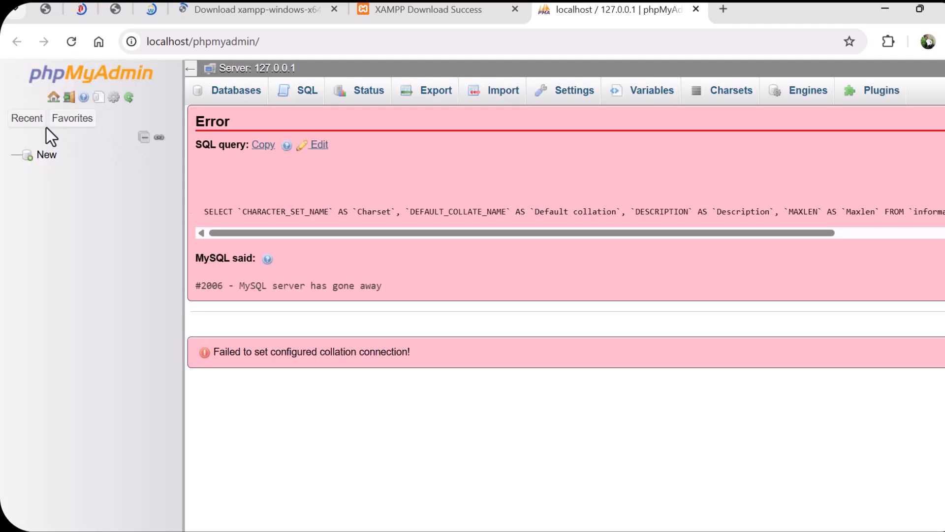